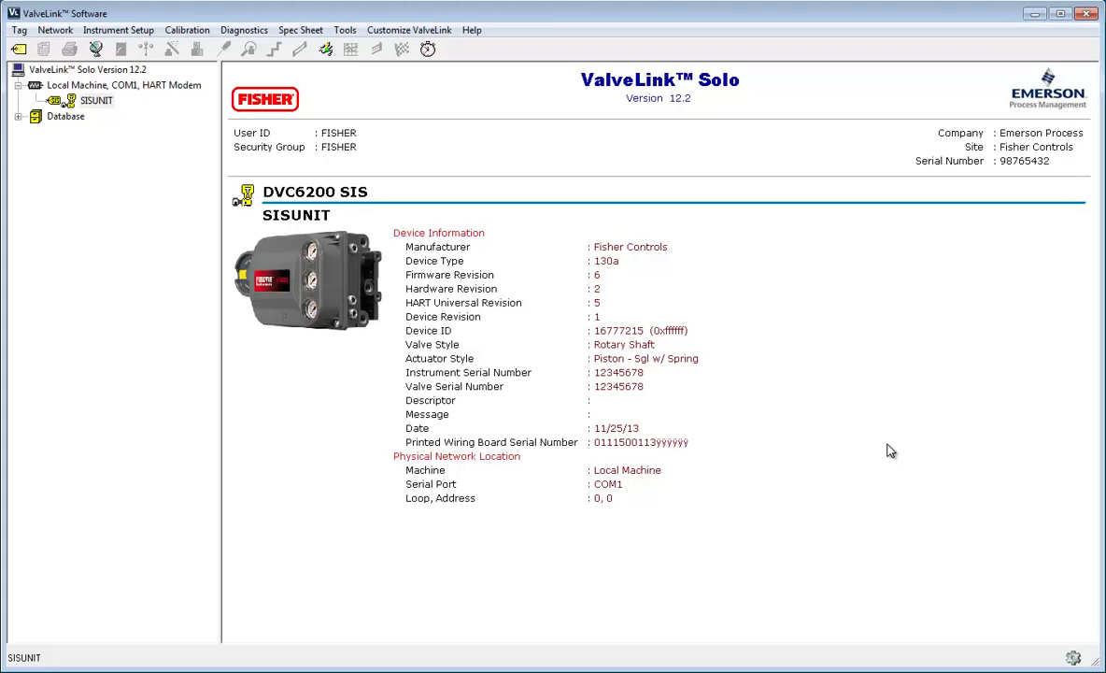
- Bring up SISUNIT's Detailed Setup, showing Initial Setup instrument values beside the dataset values
double_click(107, 101)
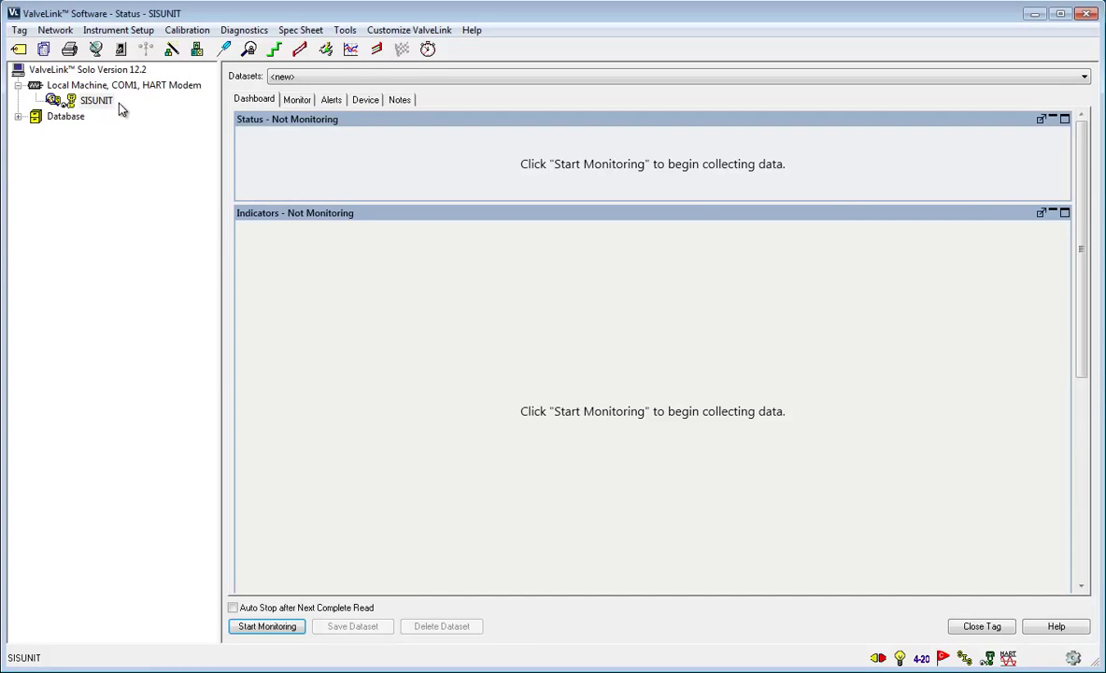
click(199, 51)
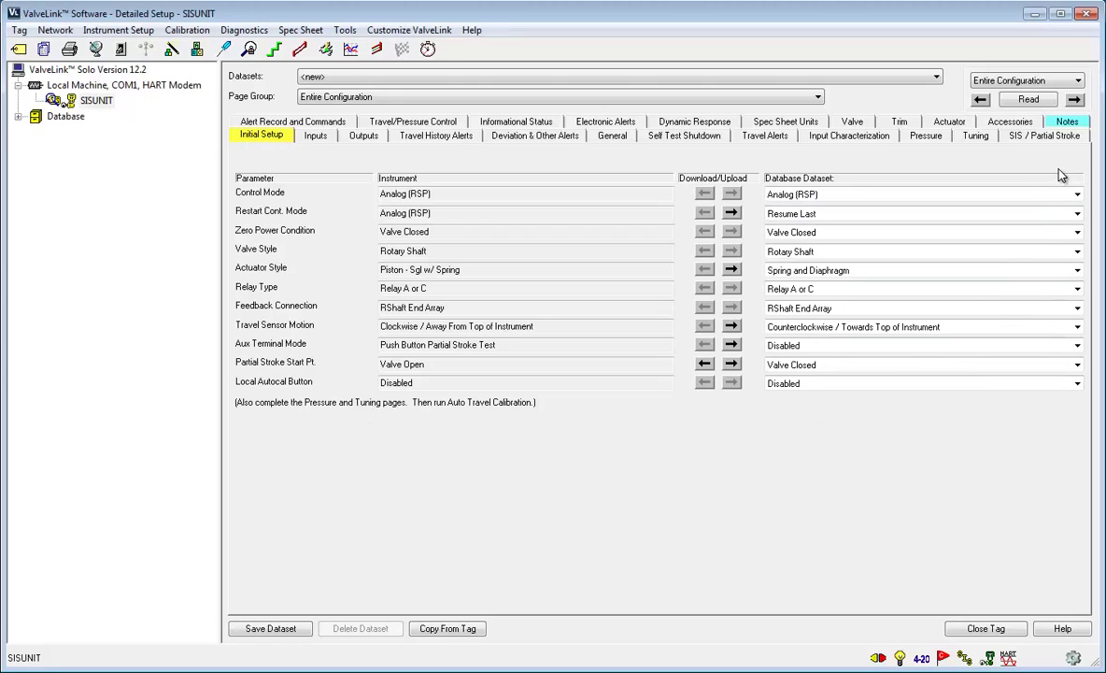
- Download a partial stroke Max. Travel Movement of 15 to SISUNIT, declining the press limit change
click(1061, 139)
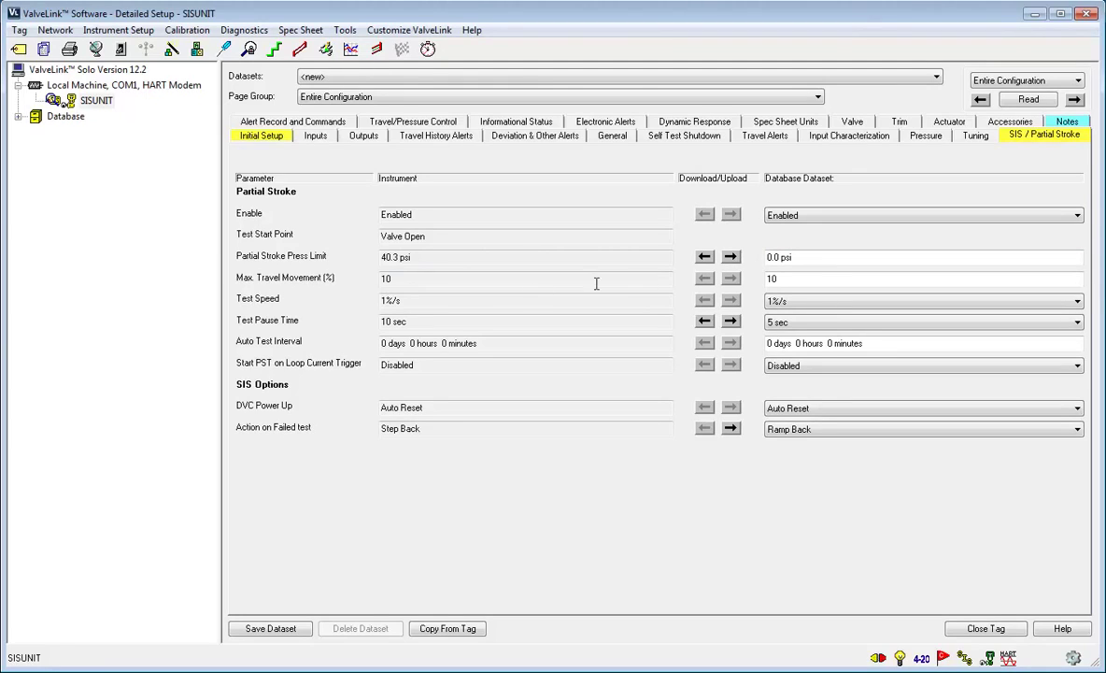
text(15)
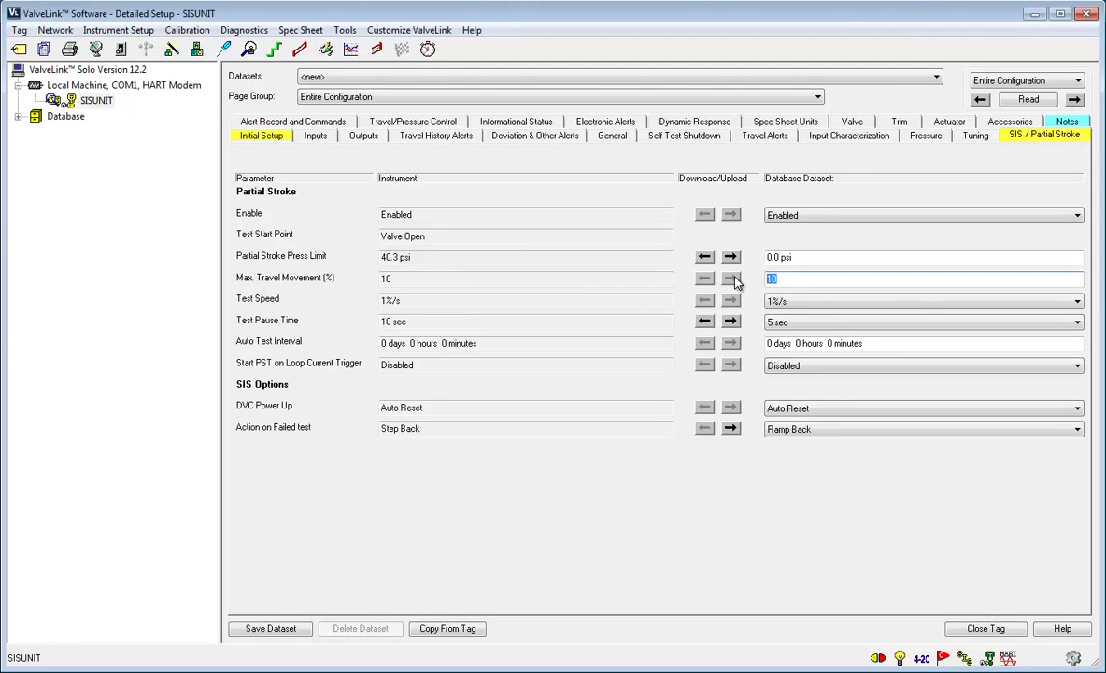
click(820, 258)
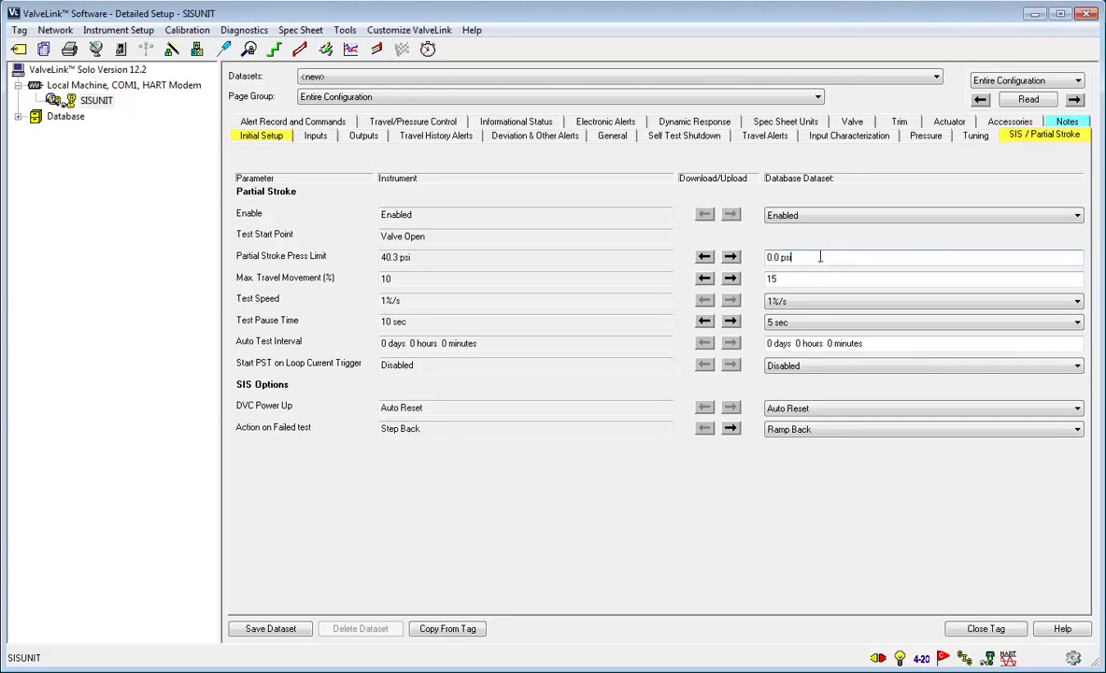
click(705, 280)
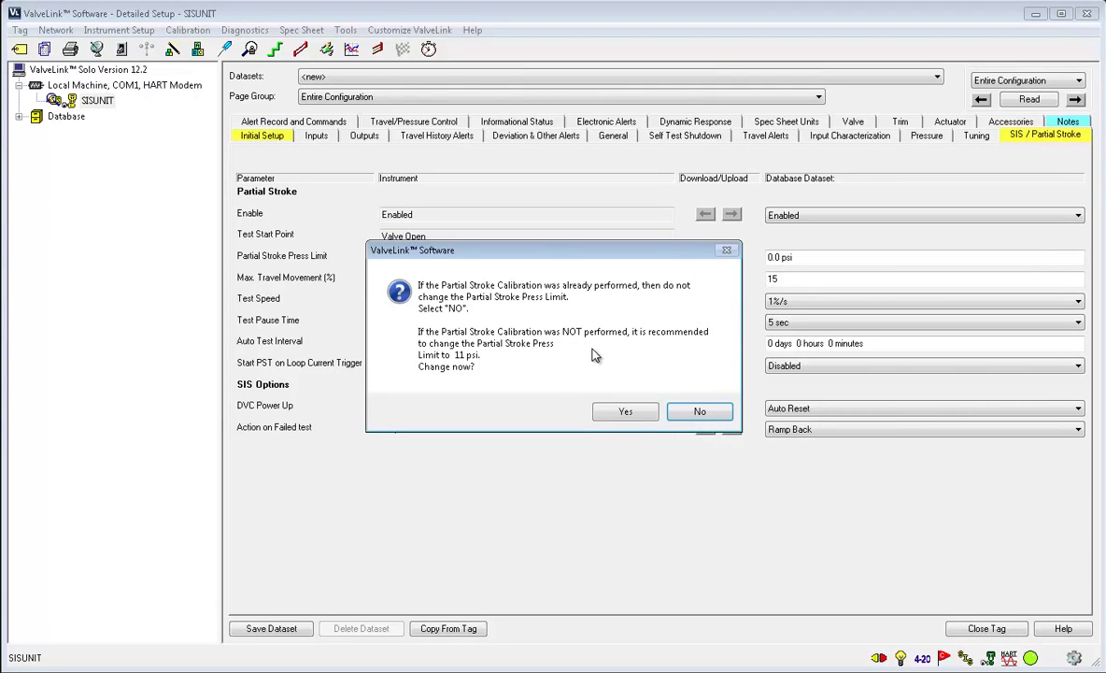
click(707, 417)
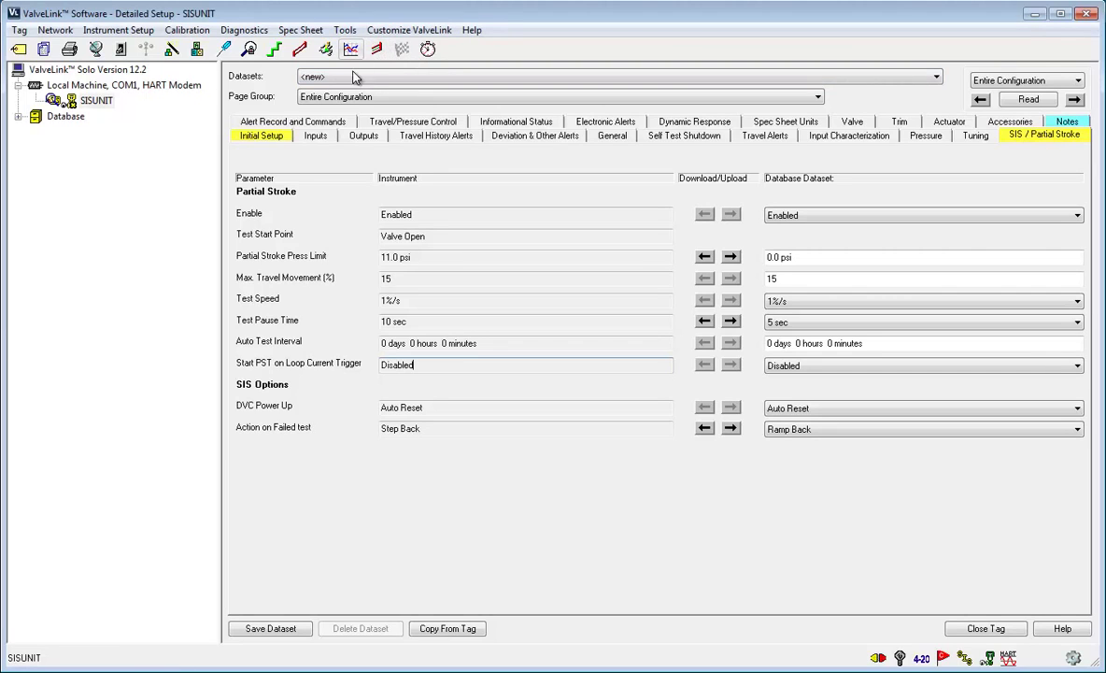
- Run a partial stroke test into a <new> dataset, accepting valve movement and discarding stored diagnostic data
click(379, 49)
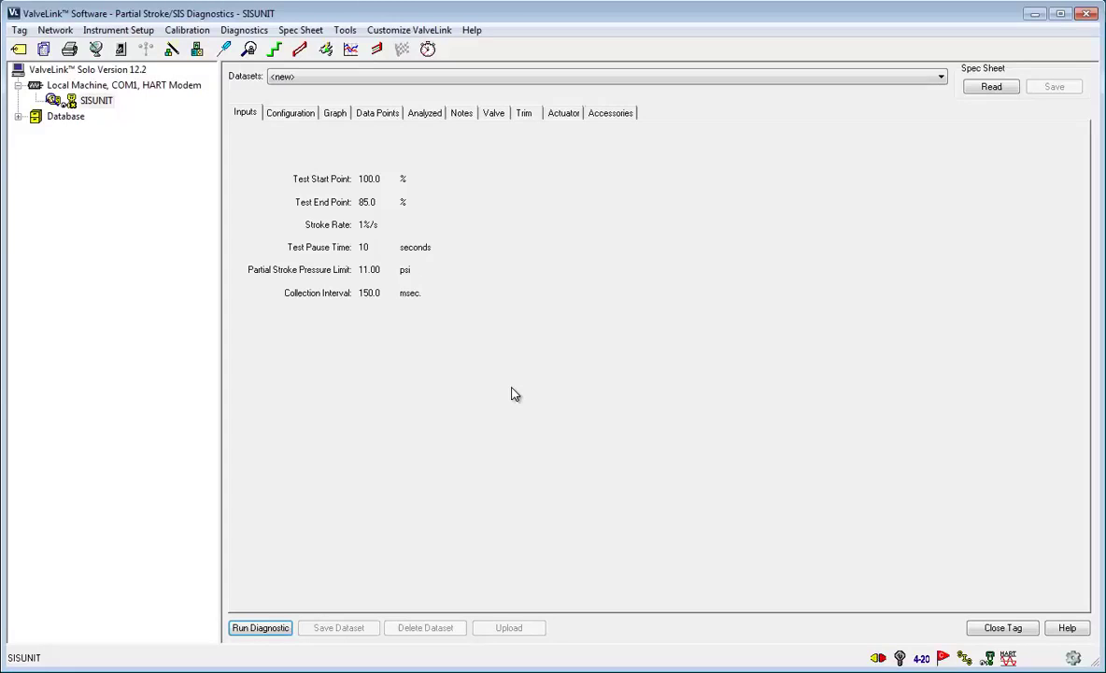
click(327, 78)
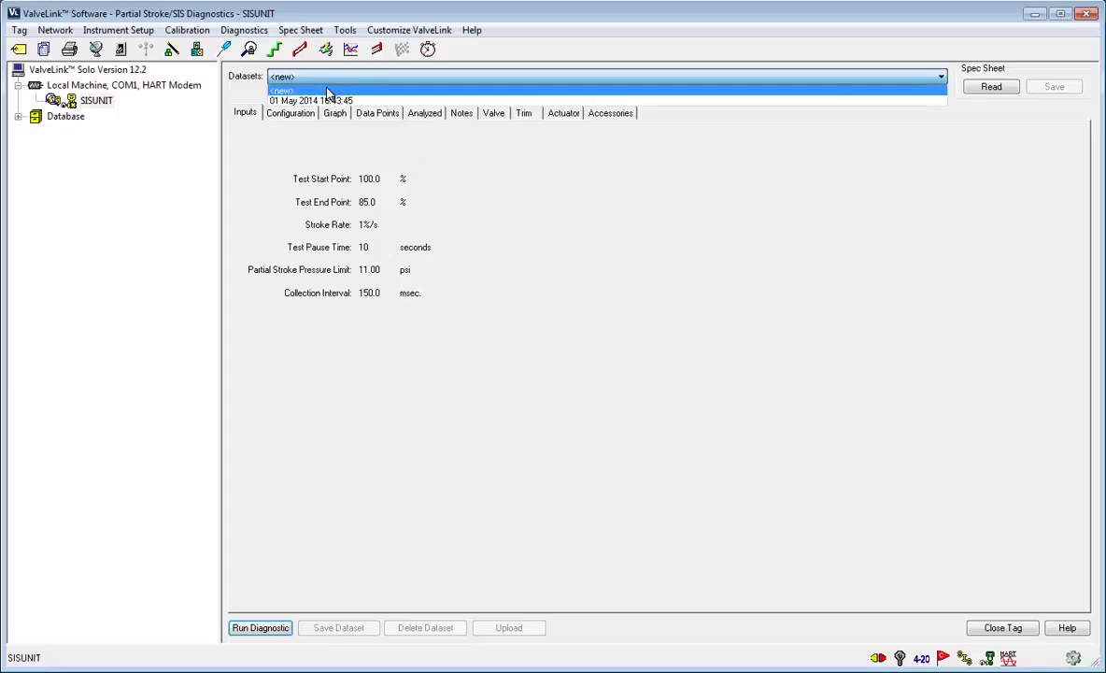
click(667, 170)
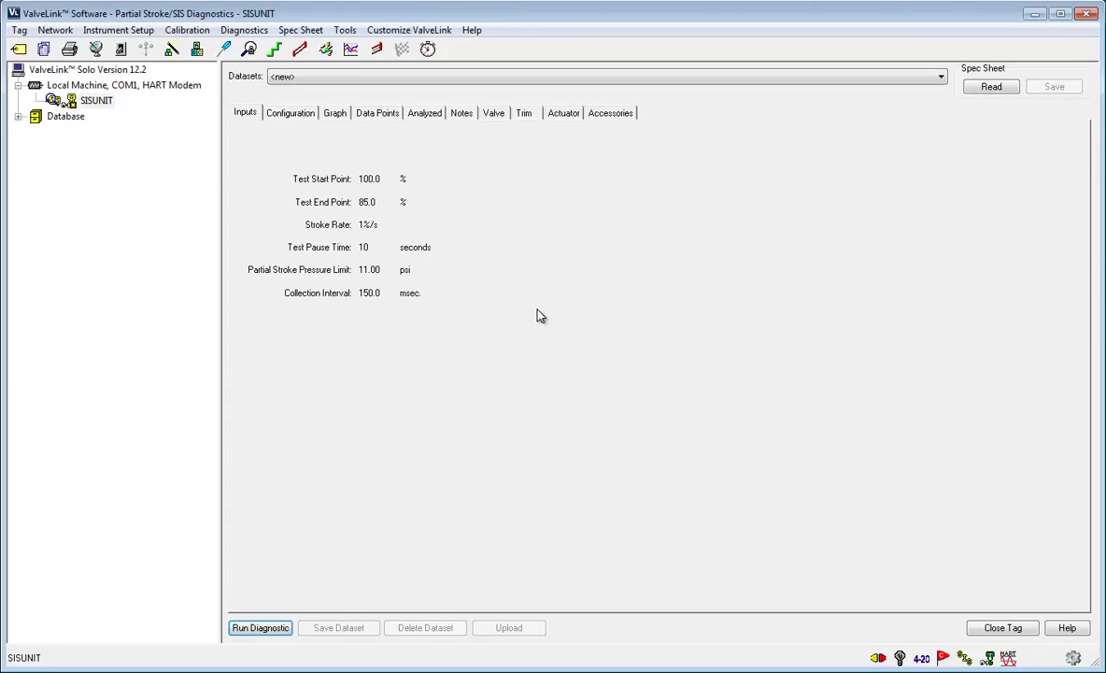
click(263, 632)
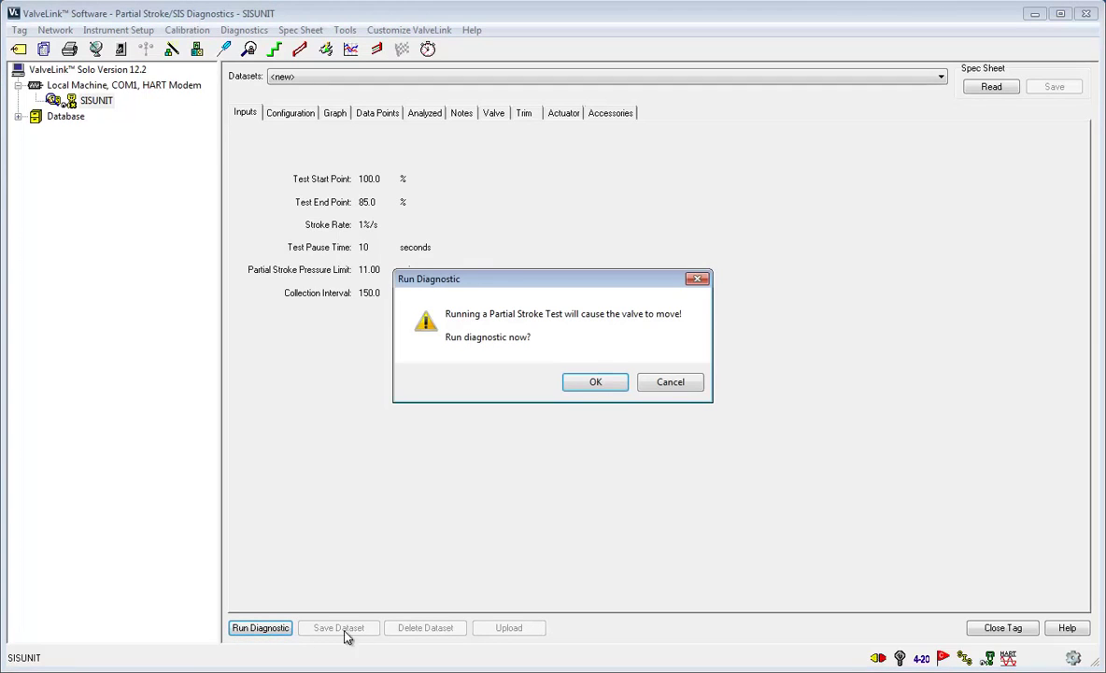
click(596, 385)
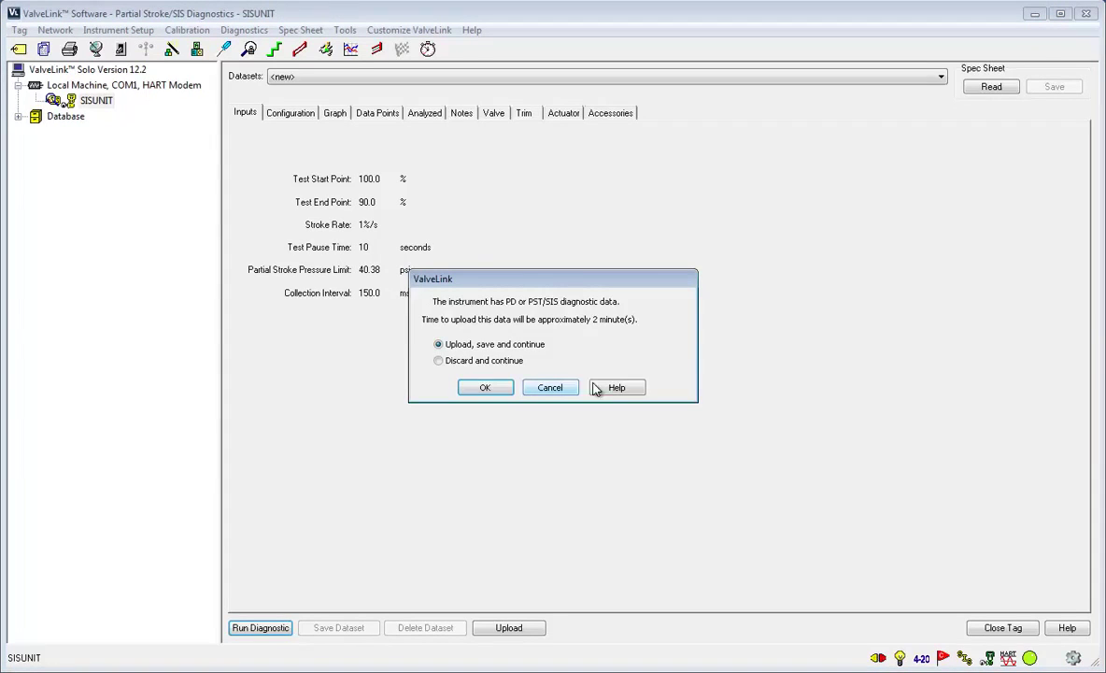
click(513, 366)
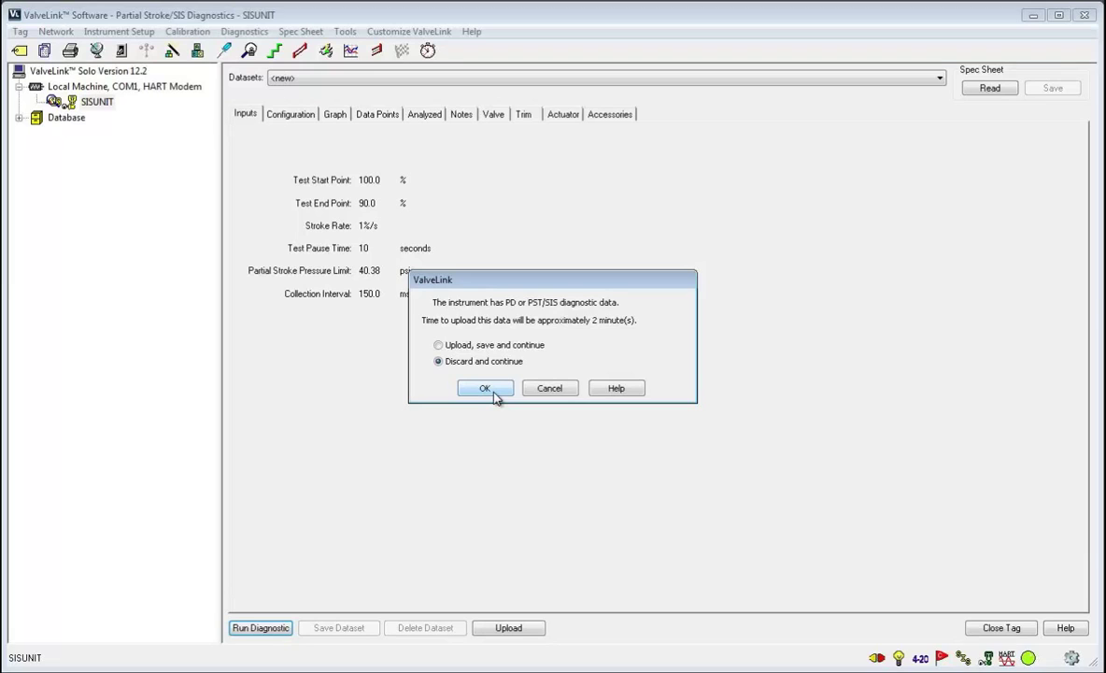
- Continue the test to completion, with analyzed results showing a 0.51 sec demand stroke time
click(495, 394)
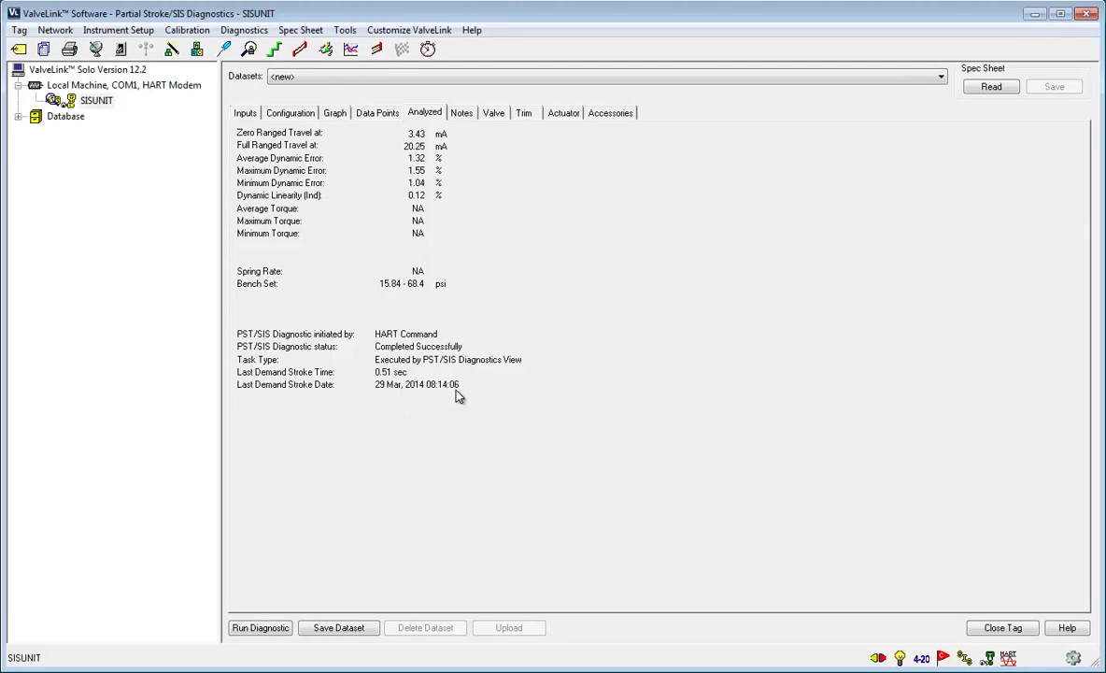
- Zoom in on the valve signature curve in the Graph view and bring up Select Overlays
click(334, 113)
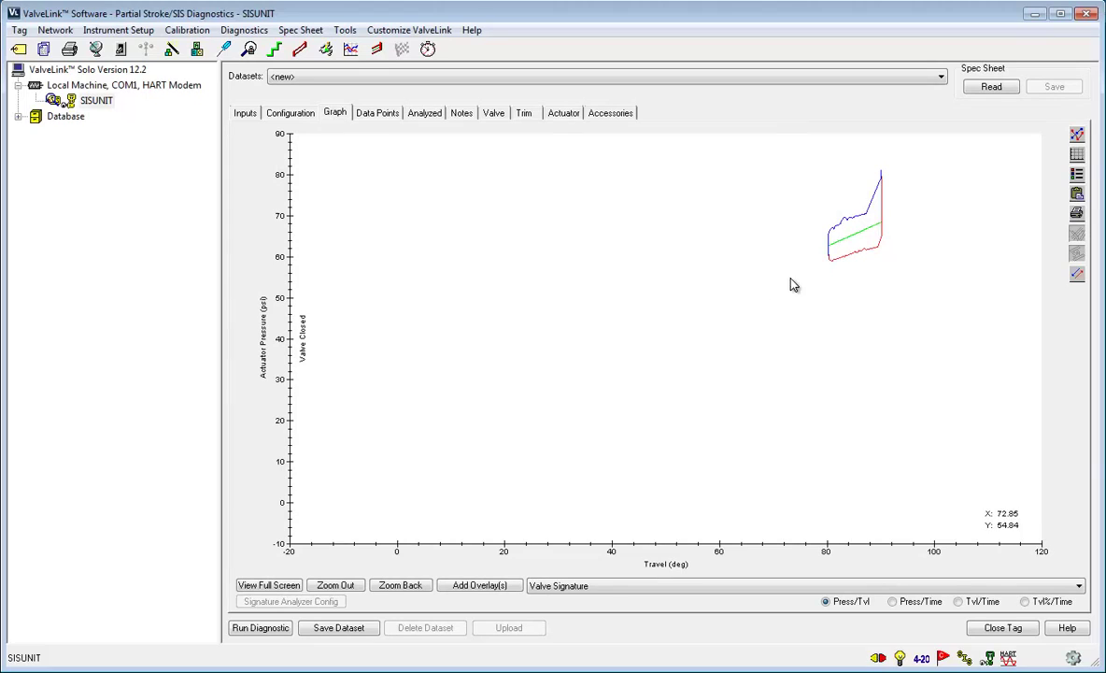
drag(791, 285, 920, 158)
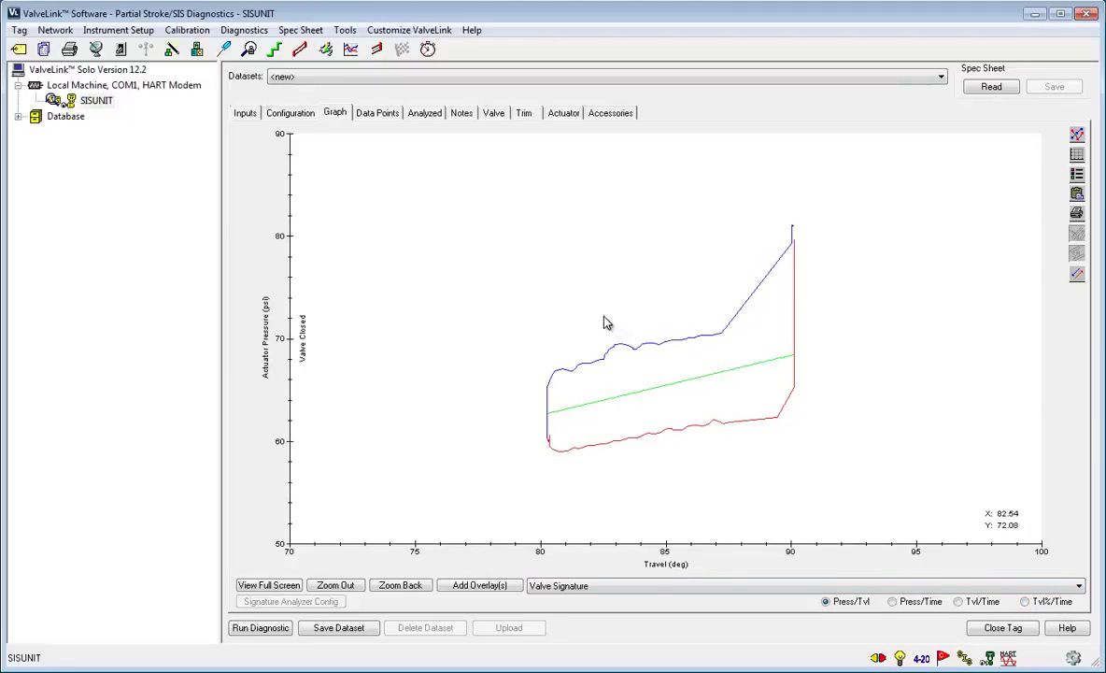
click(480, 586)
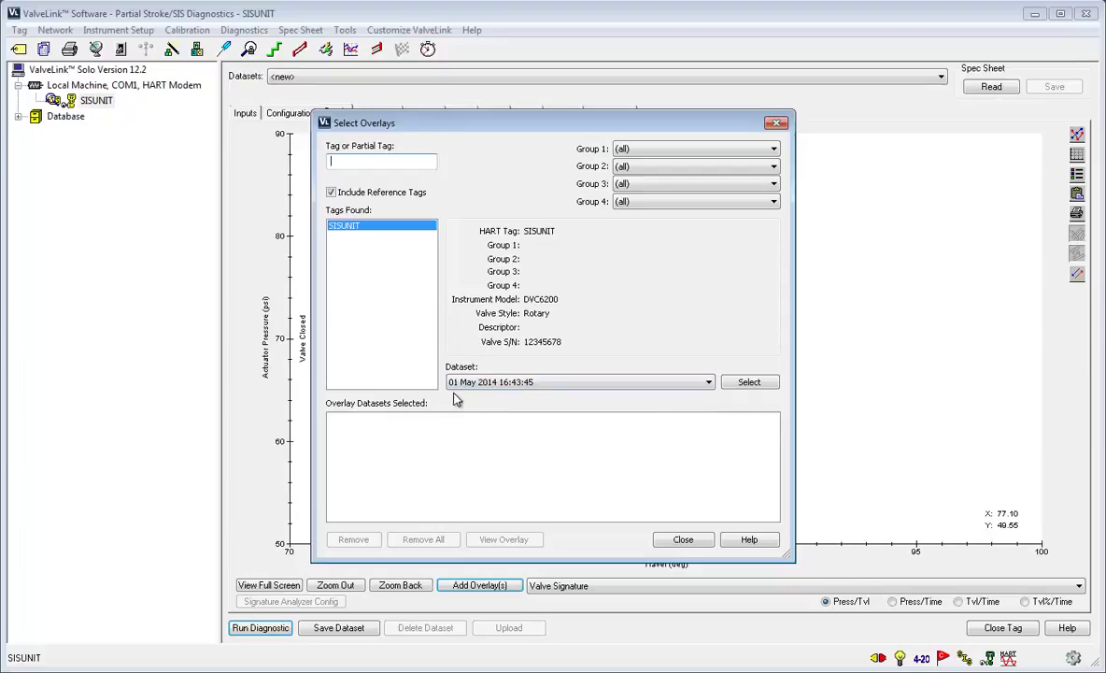
- Overlay the 01 May 2014 16:43:45 dataset on the signature graph, zooming in and back out
click(742, 387)
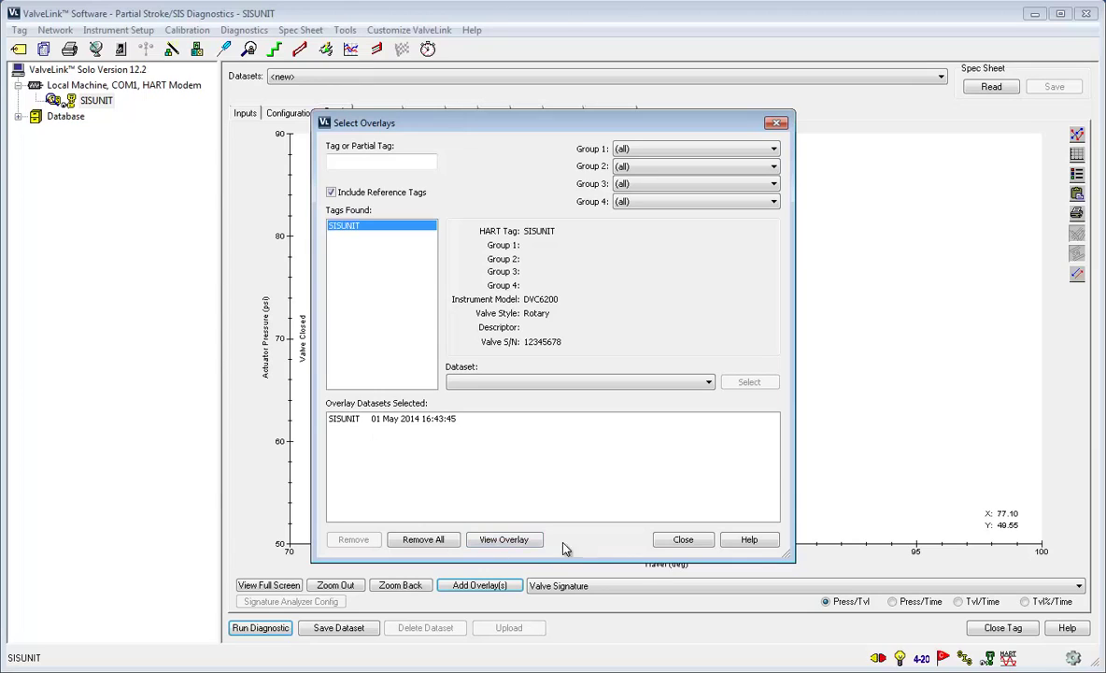
click(506, 540)
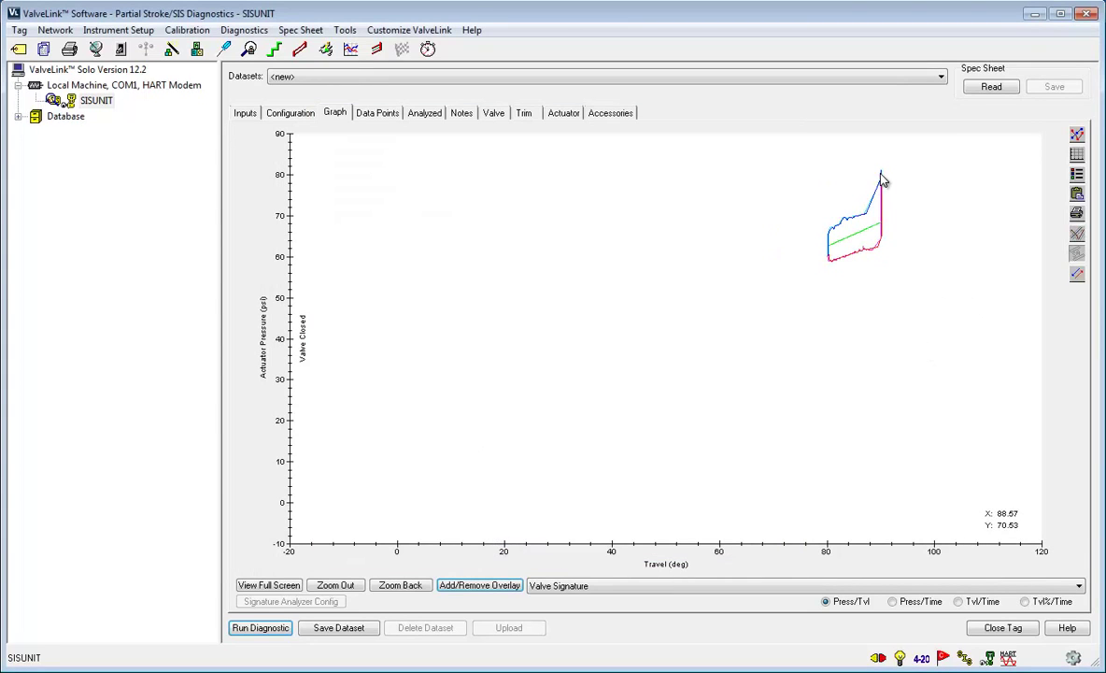
drag(902, 152, 808, 283)
drag(906, 402, 840, 371)
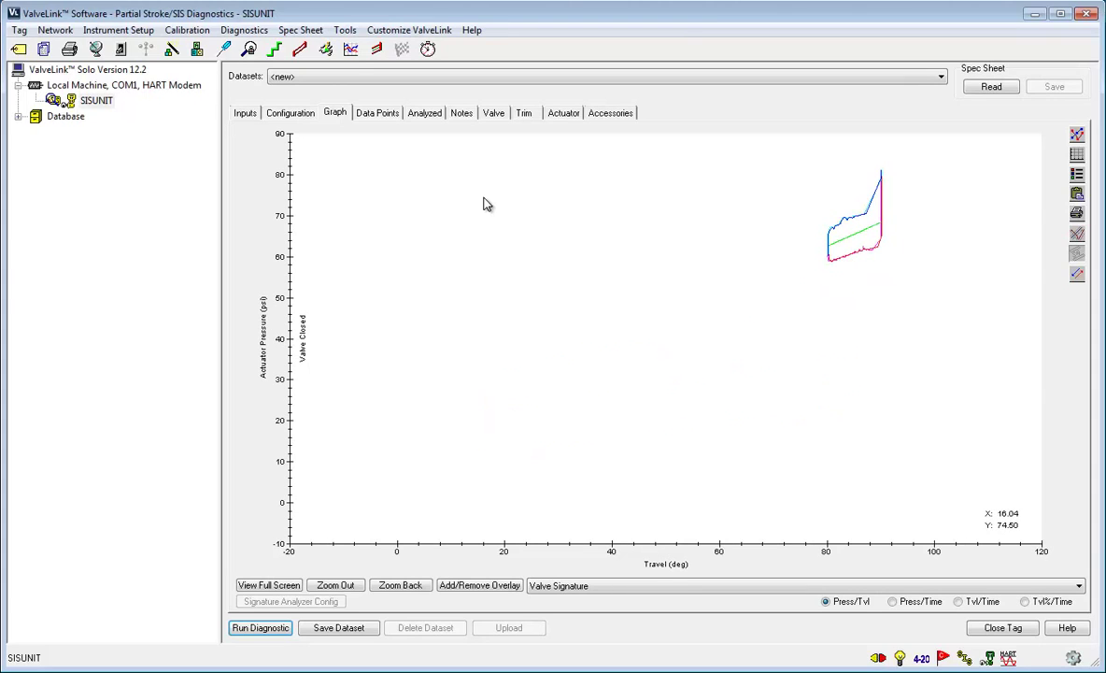
click(248, 115)
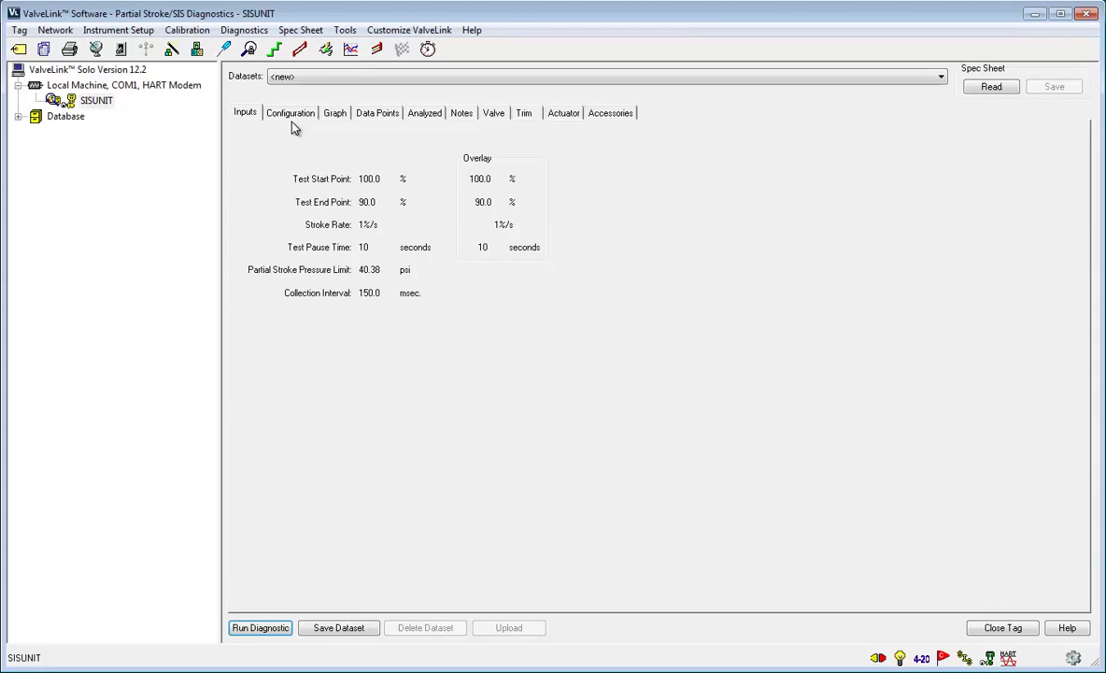
click(294, 120)
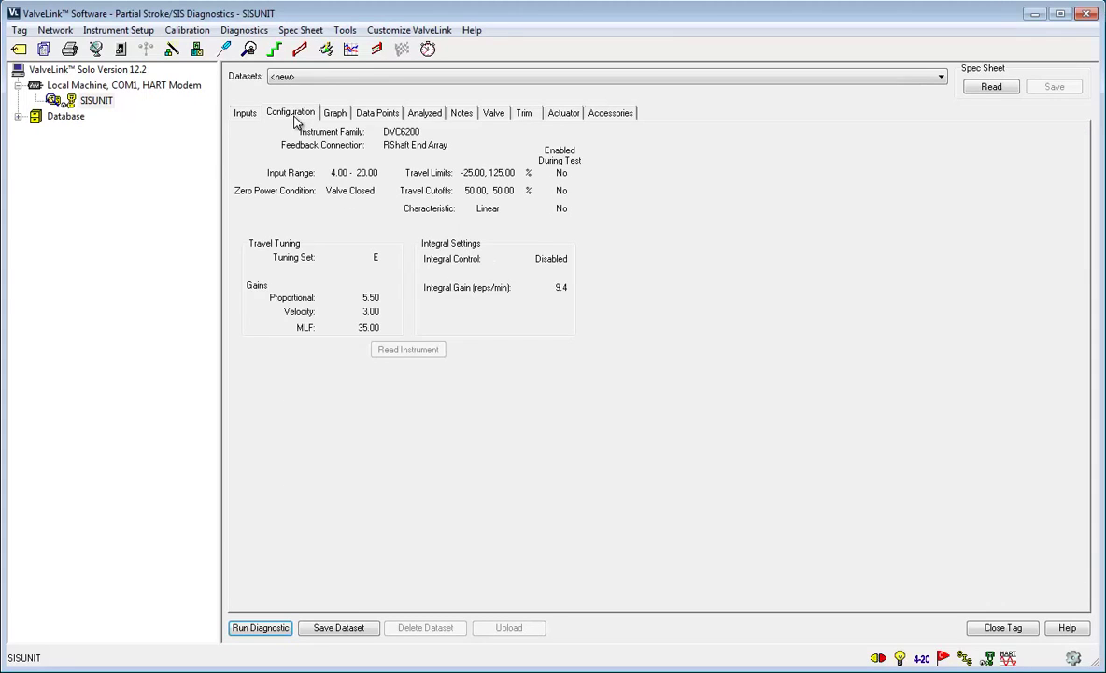
click(375, 115)
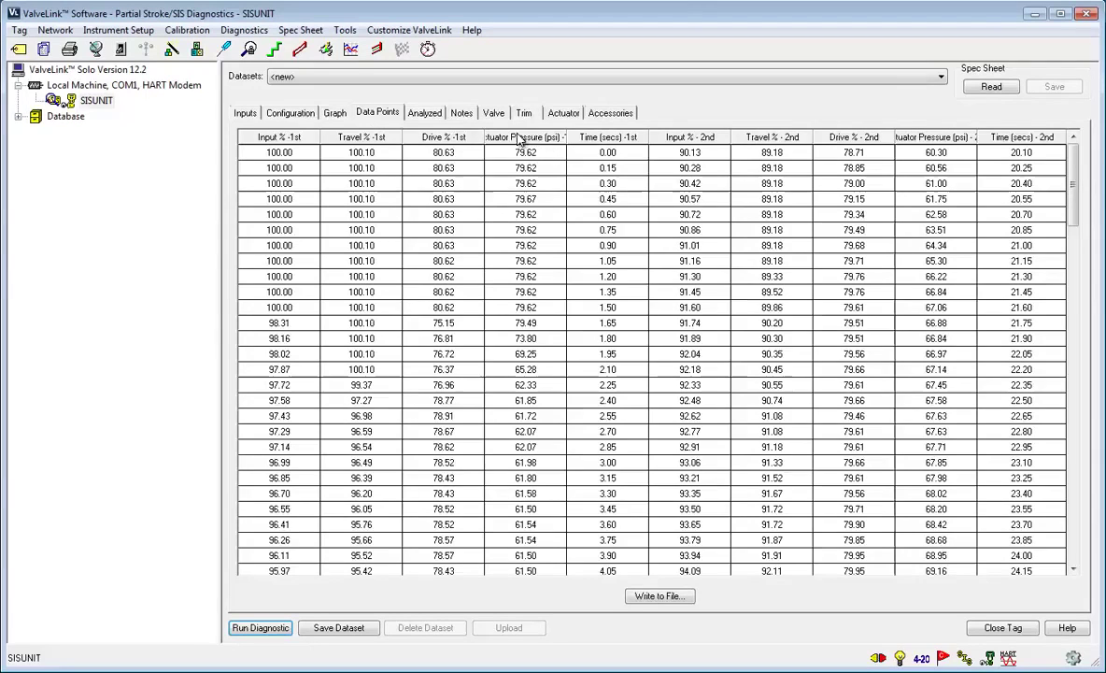
click(461, 112)
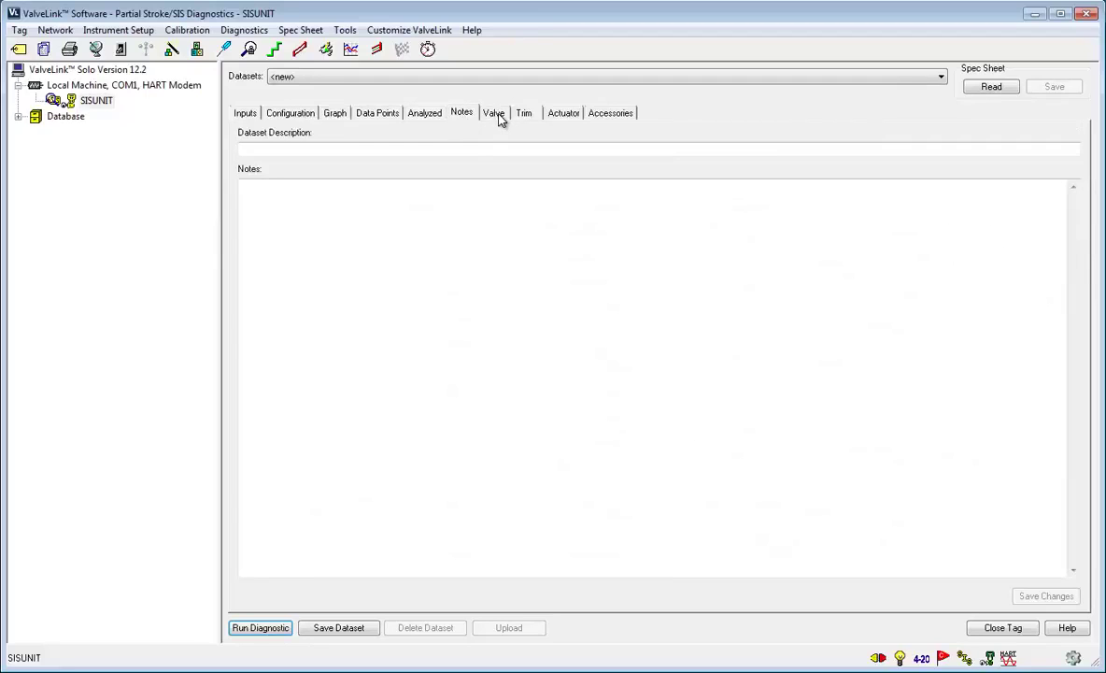
click(524, 113)
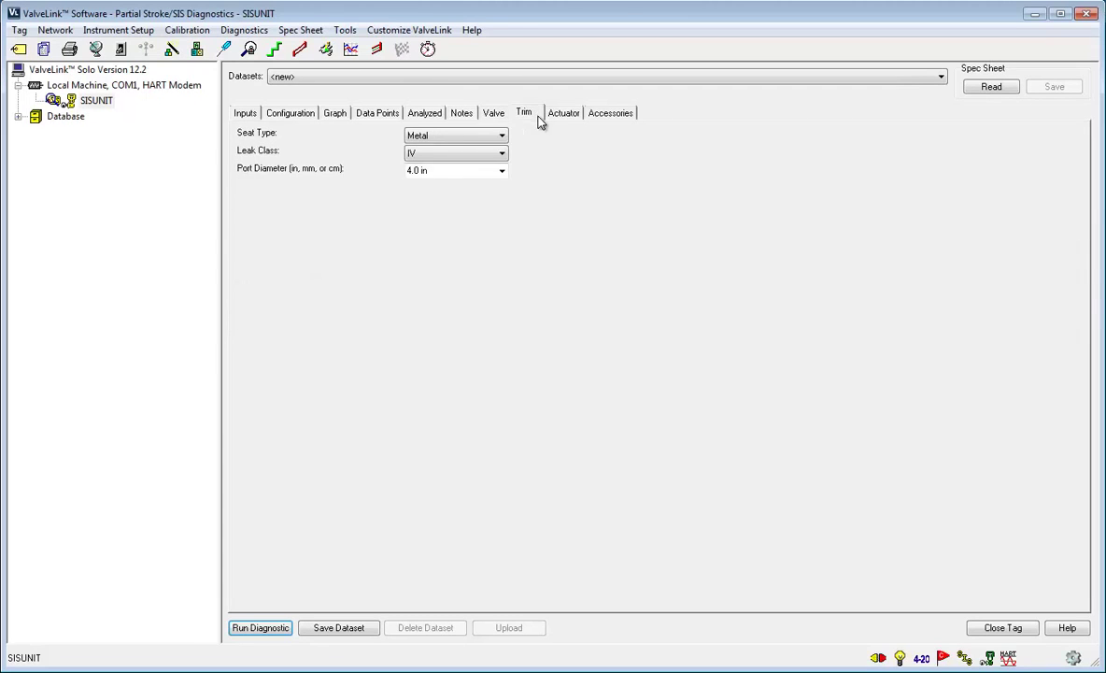
click(565, 113)
click(608, 114)
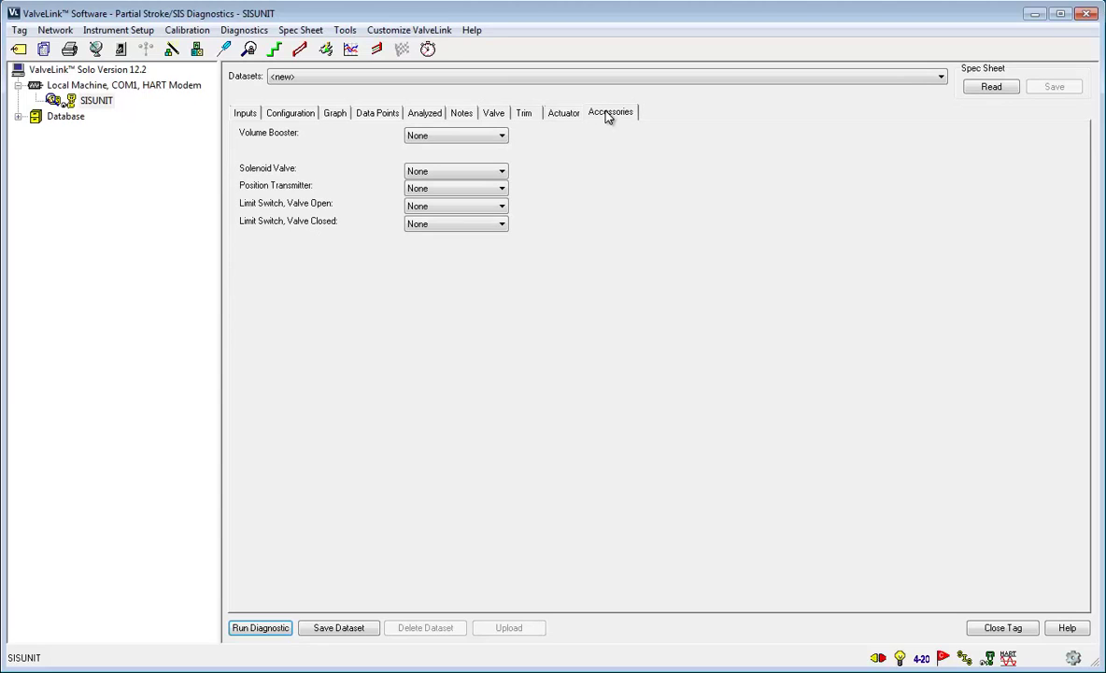
click(345, 117)
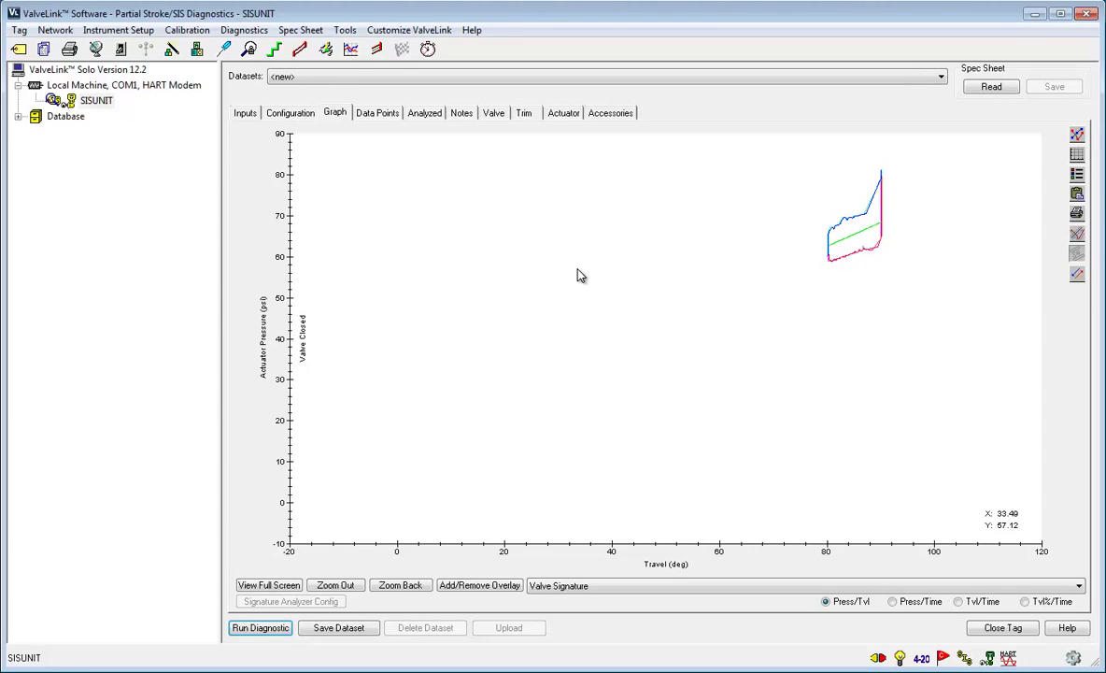
- Save the test results as dataset 01 May 2014 17:27:49
click(367, 632)
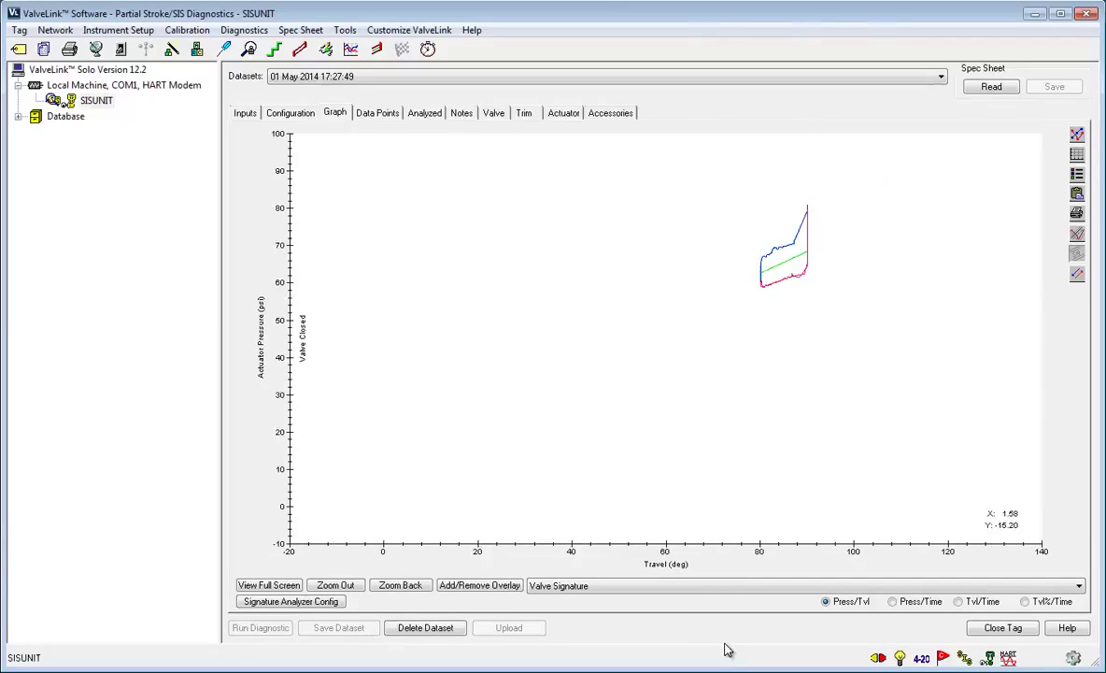